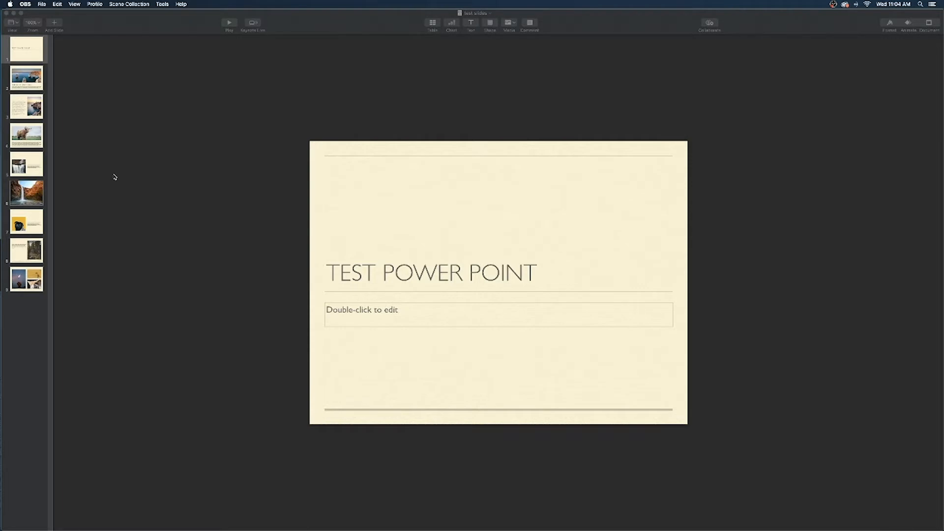
Step: Export all Keynote slides as high-quality JPEG images named 'test slides' to the Desktop
{"action": "left_click", "coordinate": [114, 177]}
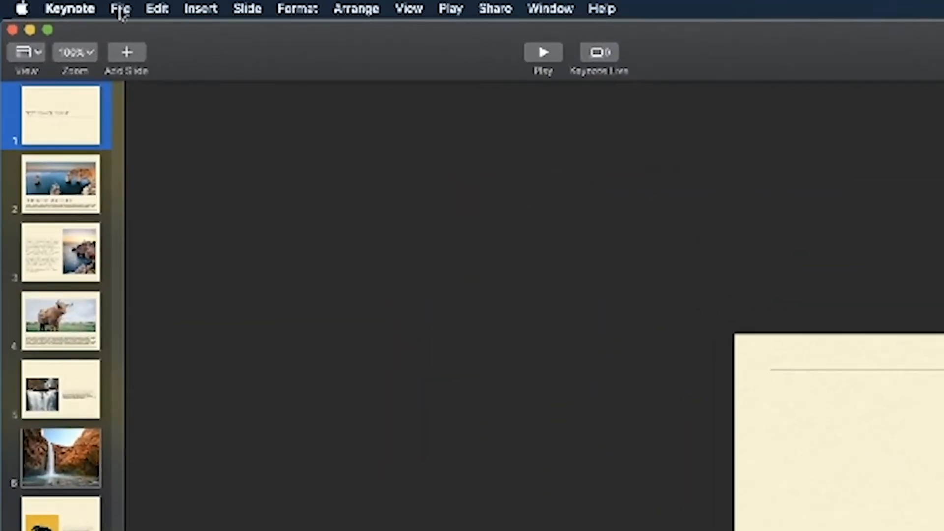
{"action": "left_click", "coordinate": [120, 8]}
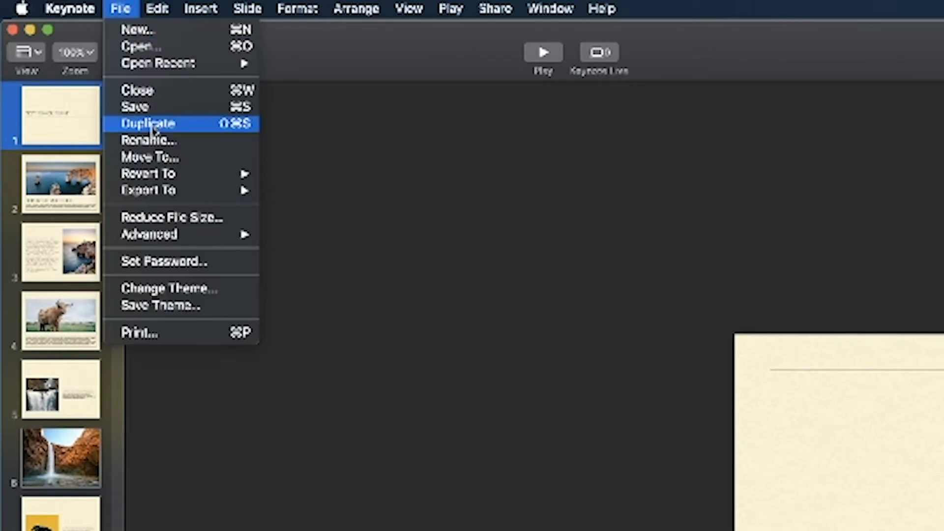
{"action": "mouse_move", "coordinate": [162, 190]}
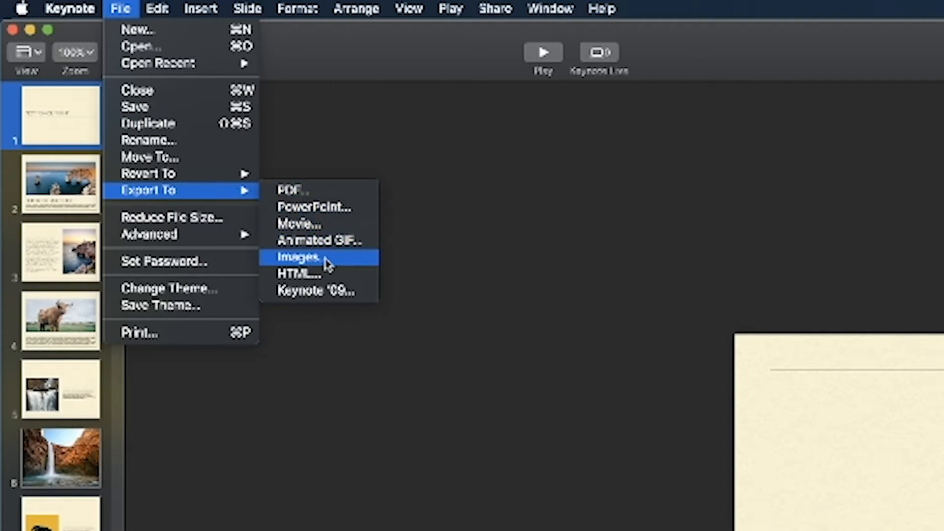
{"action": "left_click", "coordinate": [300, 257]}
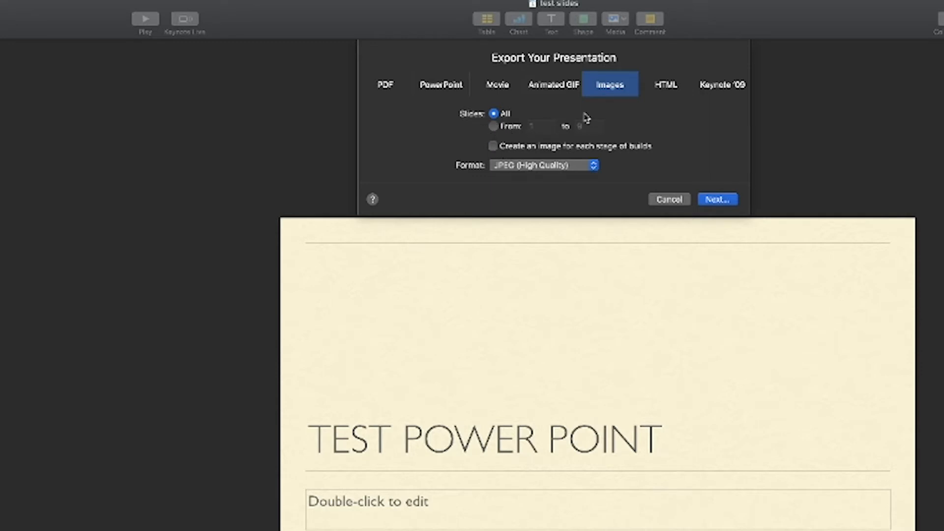
{"action": "left_click", "coordinate": [712, 199]}
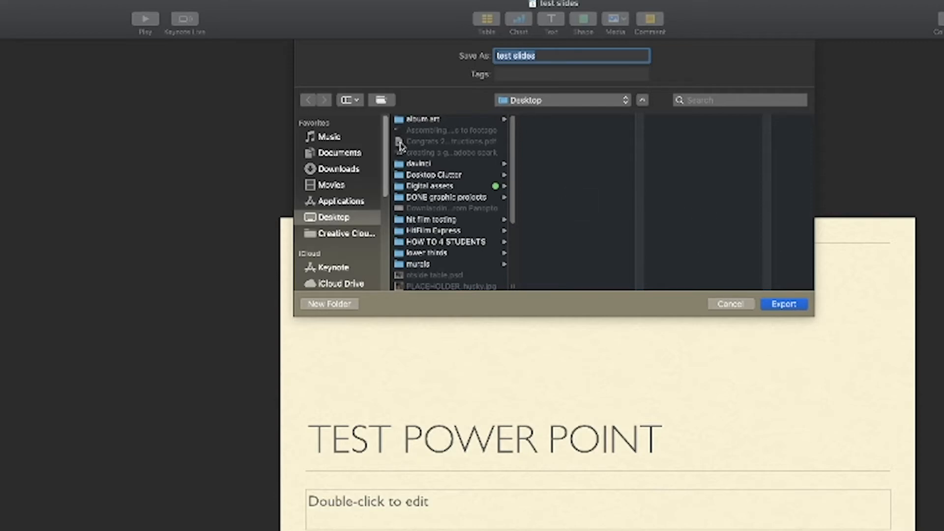
{"action": "left_click", "coordinate": [784, 304]}
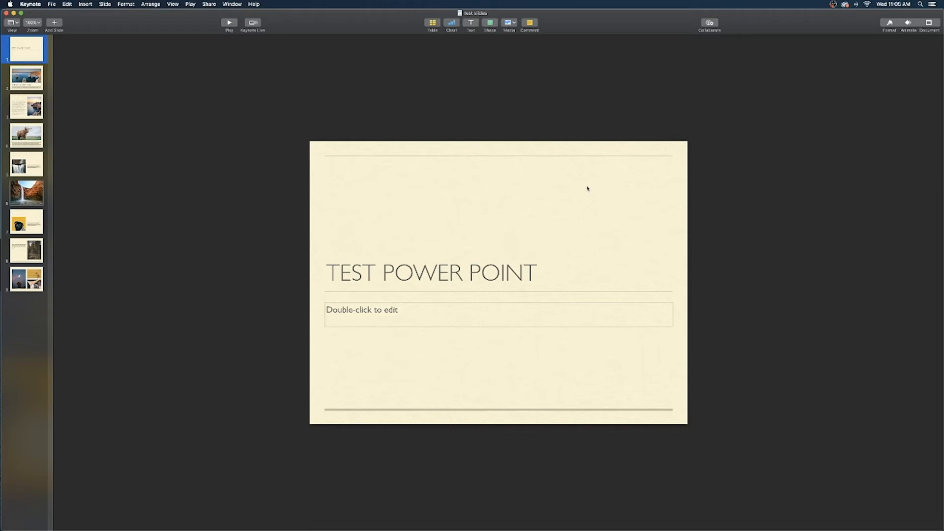
Step: Switch to Safari and sign in to spark.adobe.com with a Google account
{"action": "key", "text": "super+Tab"}
{"action": "key", "text": "super+Tab"}
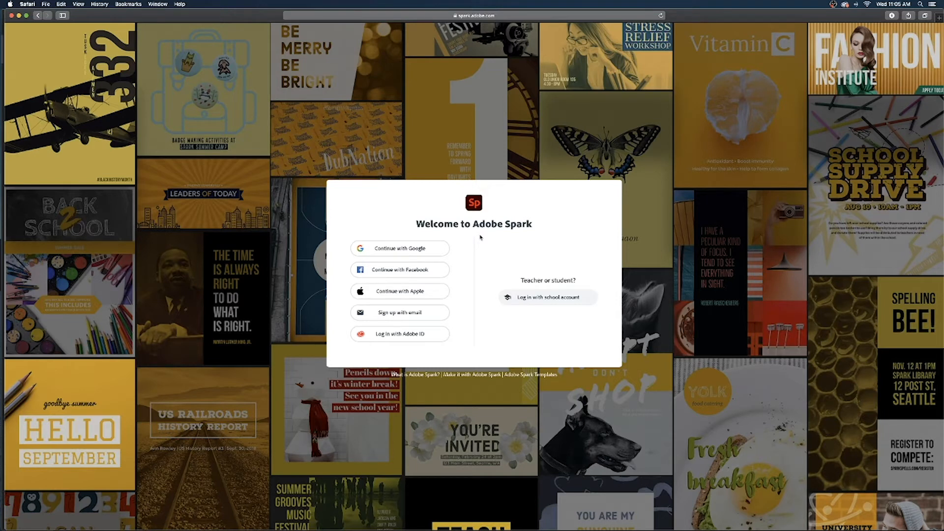
{"action": "left_click", "coordinate": [437, 249]}
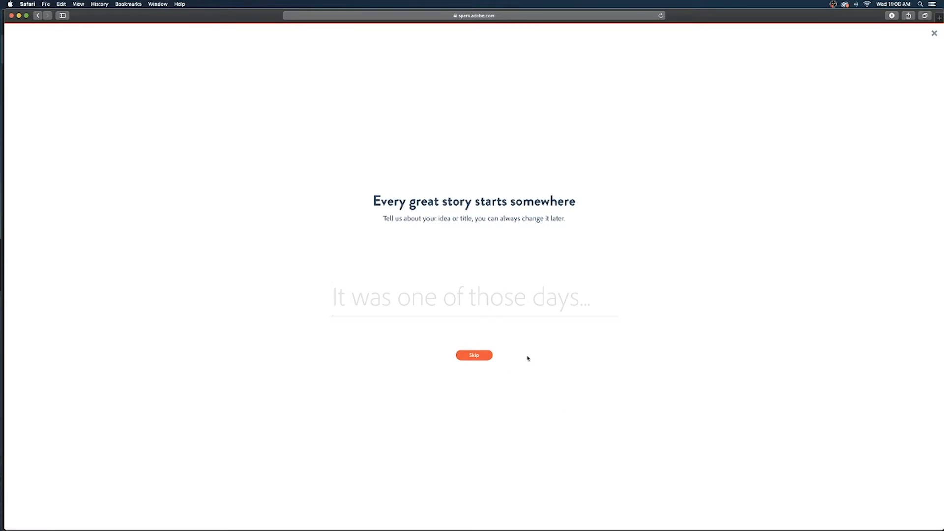
Step: Skip naming the story and start the video from the Show and Tell template
{"action": "left_click", "coordinate": [485, 359]}
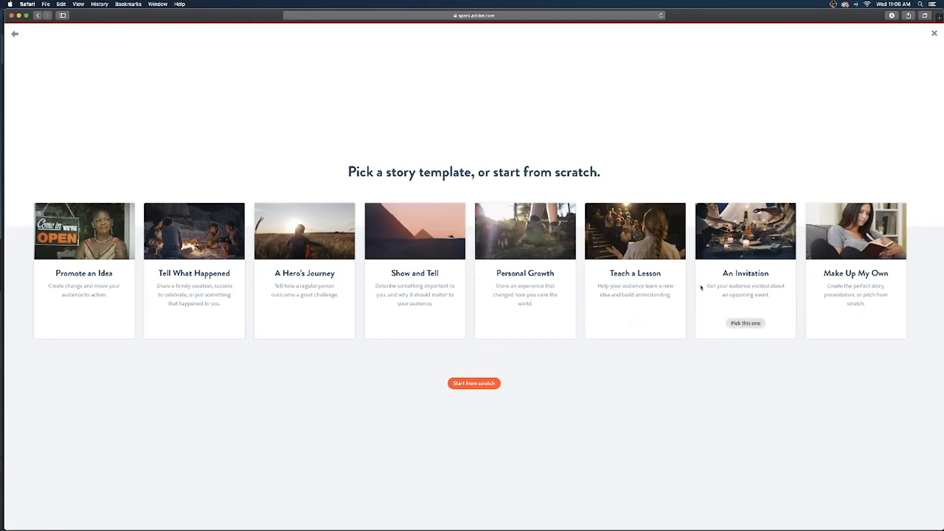
{"action": "mouse_move", "coordinate": [415, 270]}
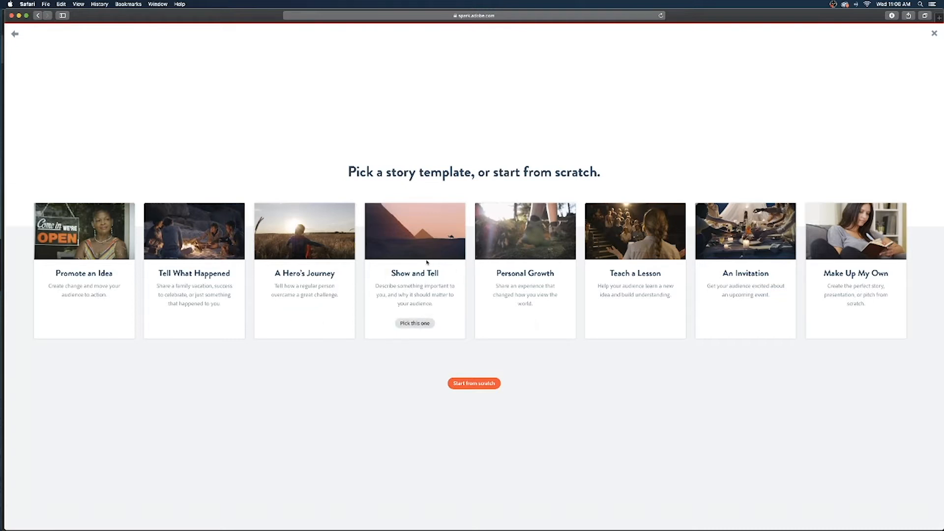
{"action": "left_click", "coordinate": [420, 326]}
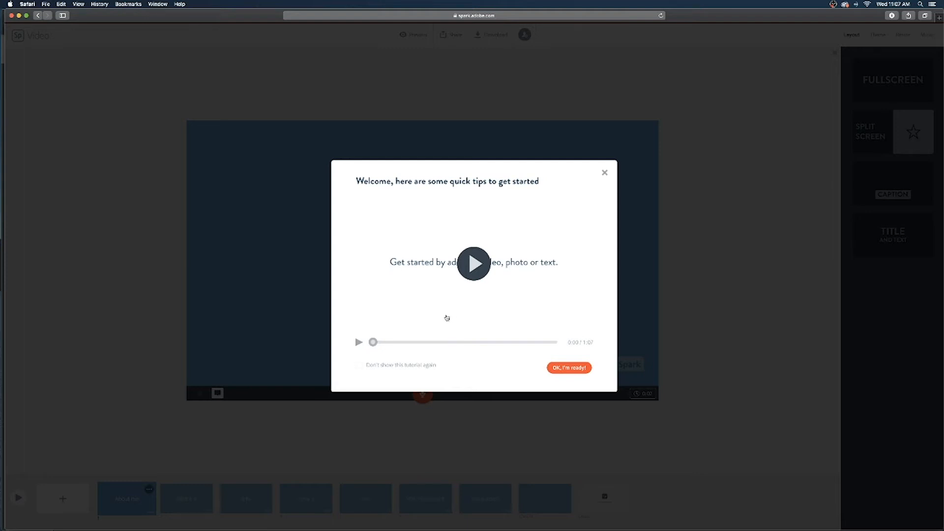
Step: Dismiss the welcome tips and hint, then choose Photo for the first slide
{"action": "left_click", "coordinate": [605, 174]}
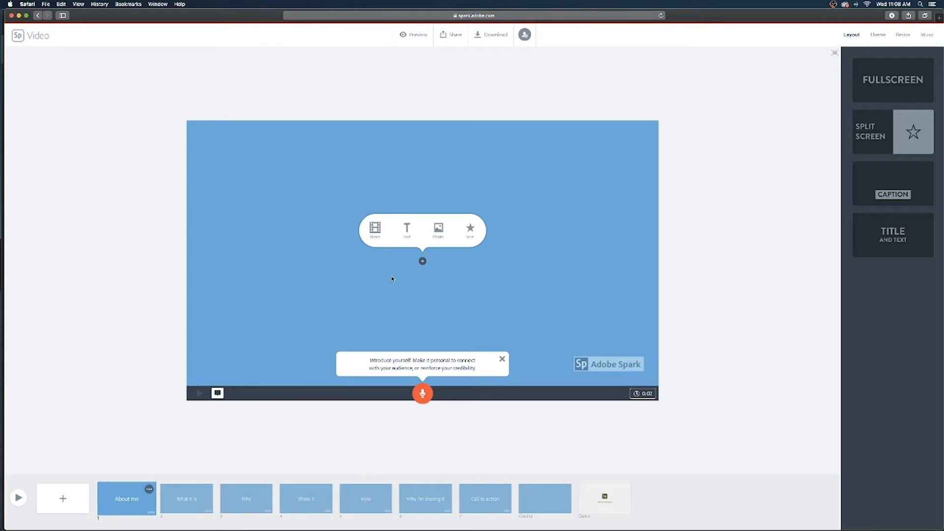
{"action": "left_click", "coordinate": [422, 262]}
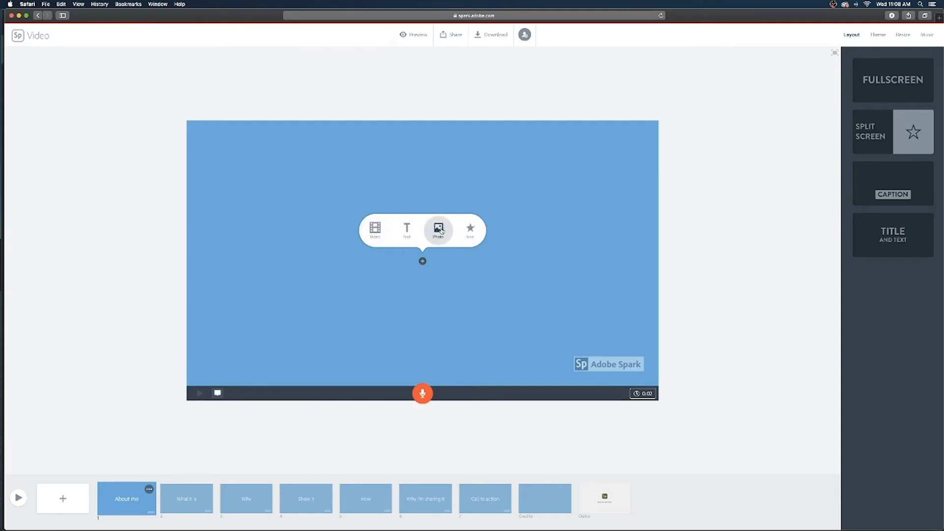
{"action": "left_click", "coordinate": [439, 229]}
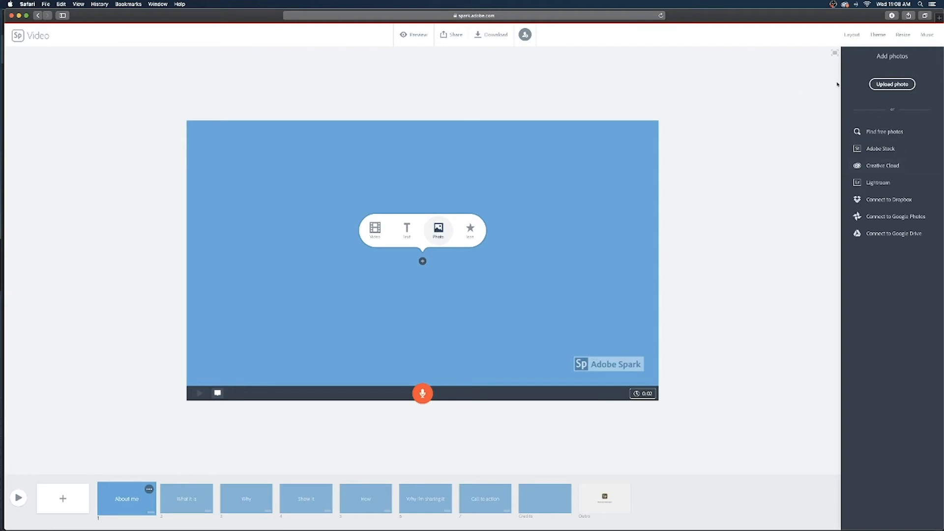
Step: Upload test slides.001.jpeg to the first slide, then start adding a photo to slide 2
{"action": "left_click", "coordinate": [892, 84]}
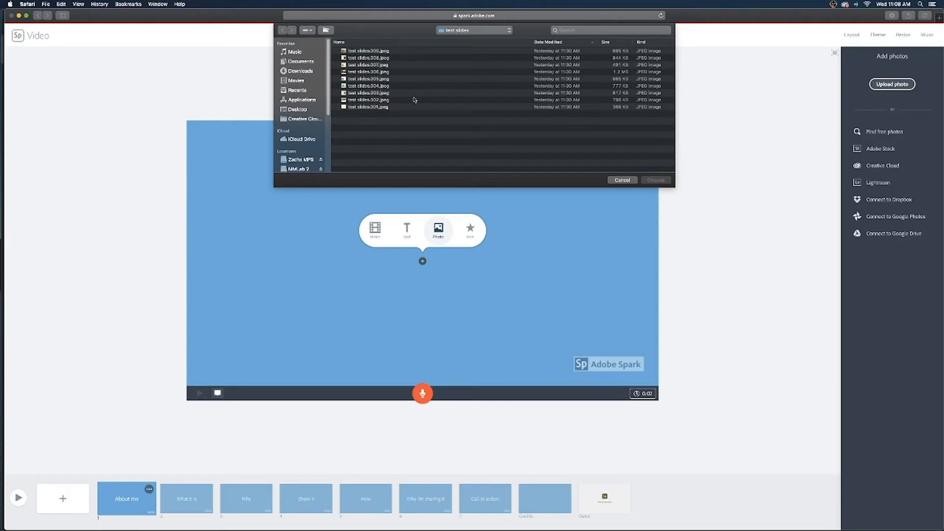
{"action": "left_click", "coordinate": [378, 108]}
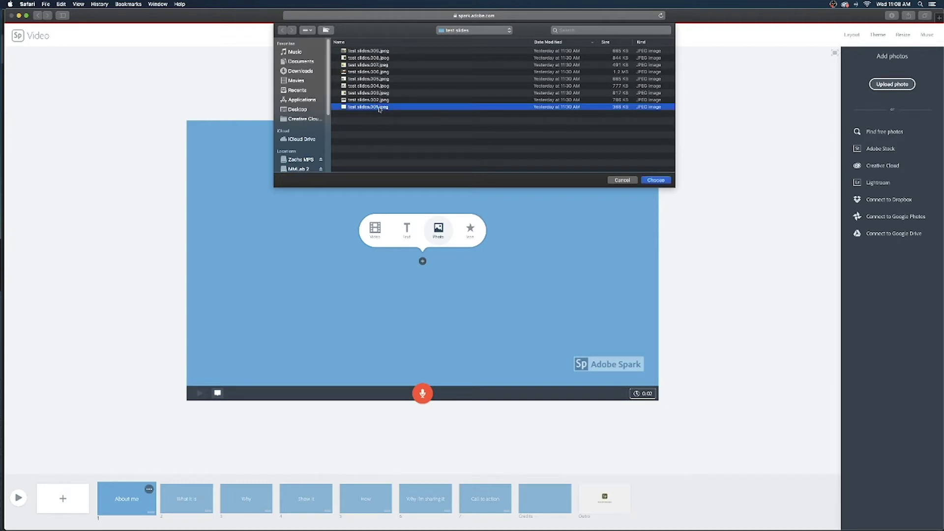
{"action": "left_click", "coordinate": [655, 180]}
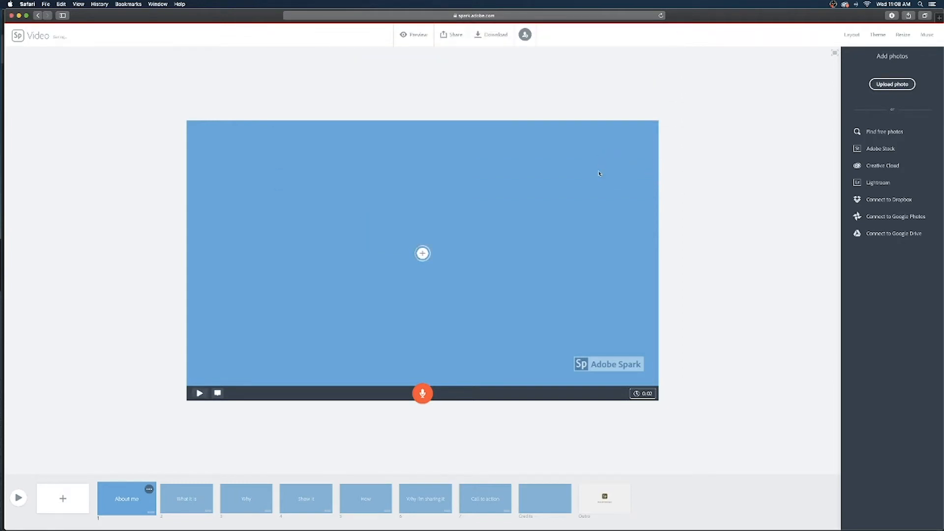
{"action": "left_click", "coordinate": [186, 499]}
{"action": "left_click", "coordinate": [438, 229]}
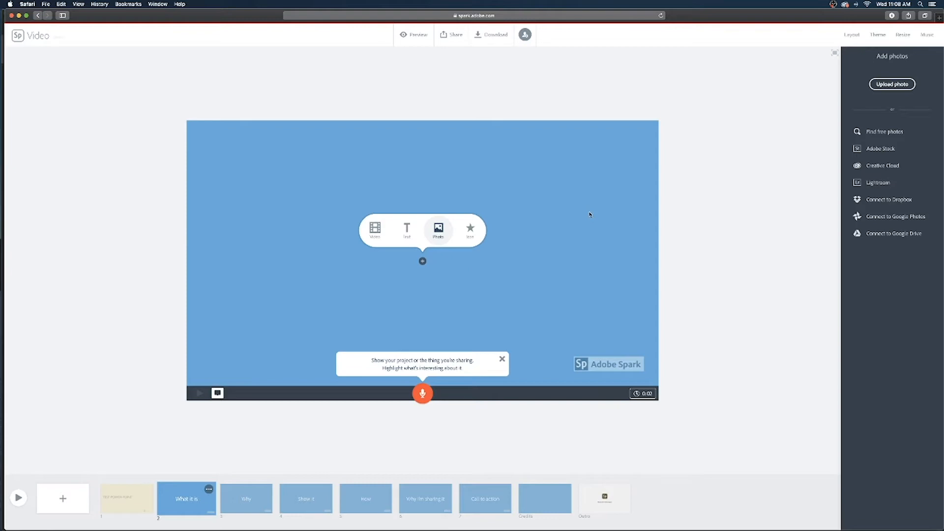
Step: Upload another slide image, review the outro and credits slides, then return to the title slide
{"action": "left_click", "coordinate": [893, 83]}
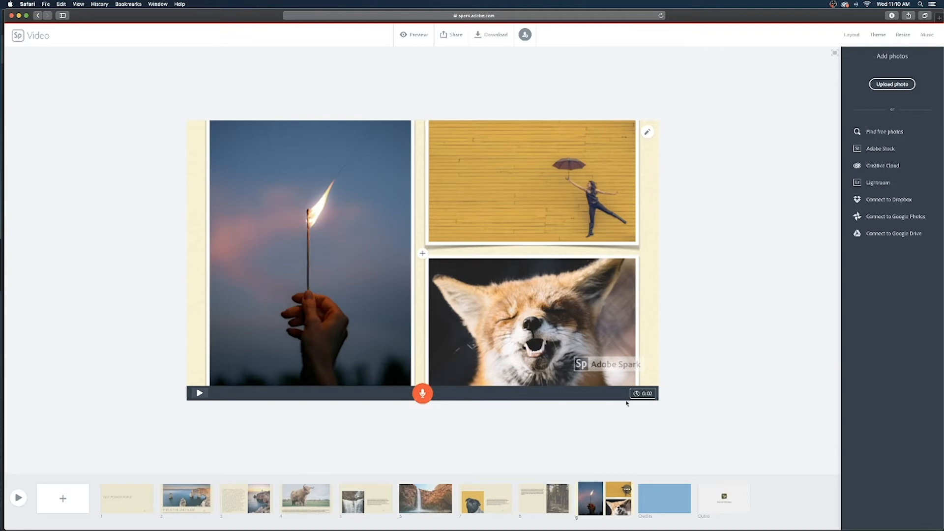
{"action": "left_click", "coordinate": [712, 490]}
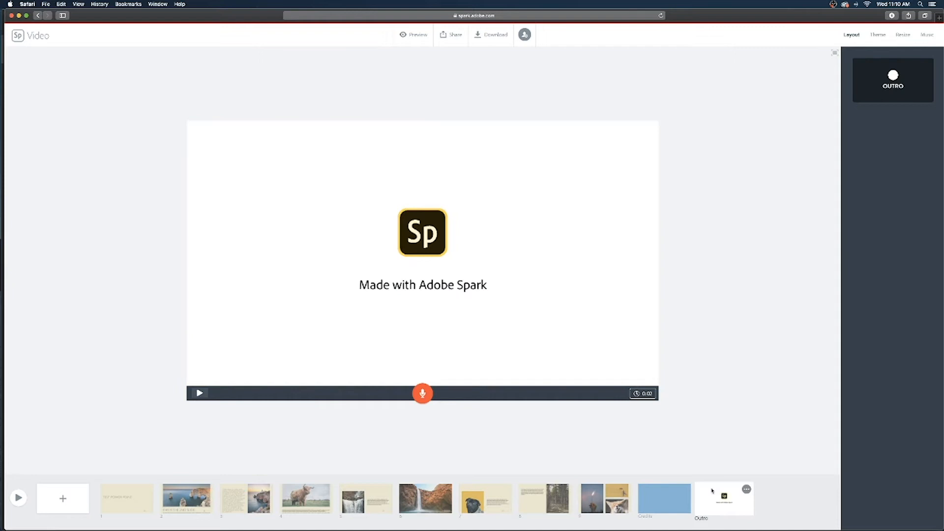
{"action": "left_click", "coordinate": [654, 498]}
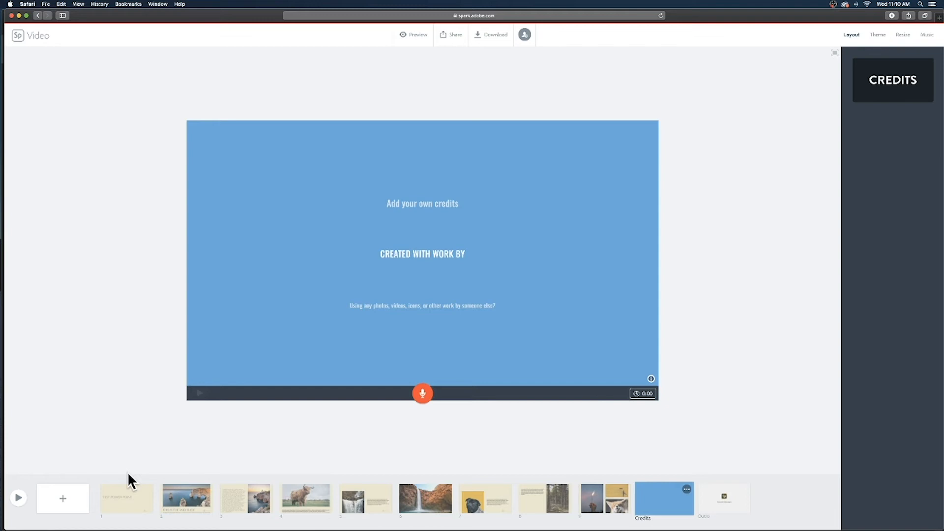
{"action": "left_click", "coordinate": [128, 496]}
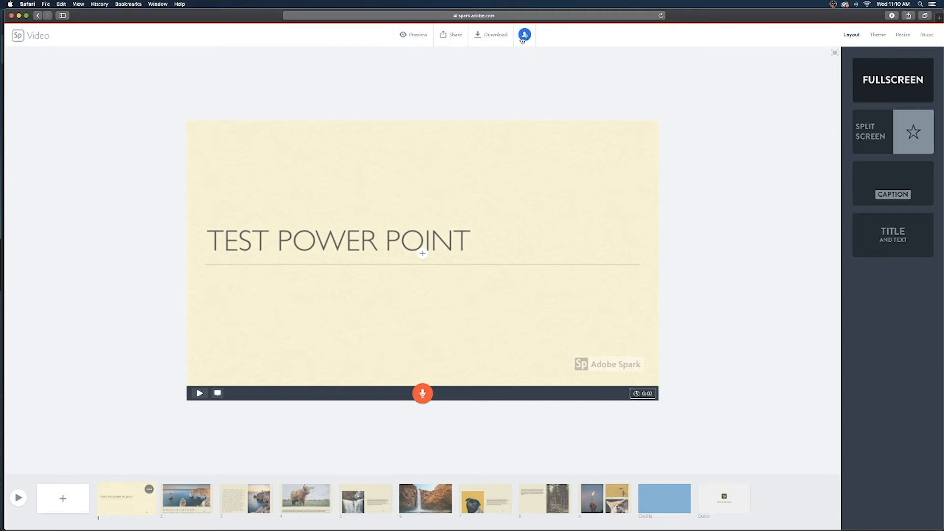
{"action": "left_click", "coordinate": [456, 34]}
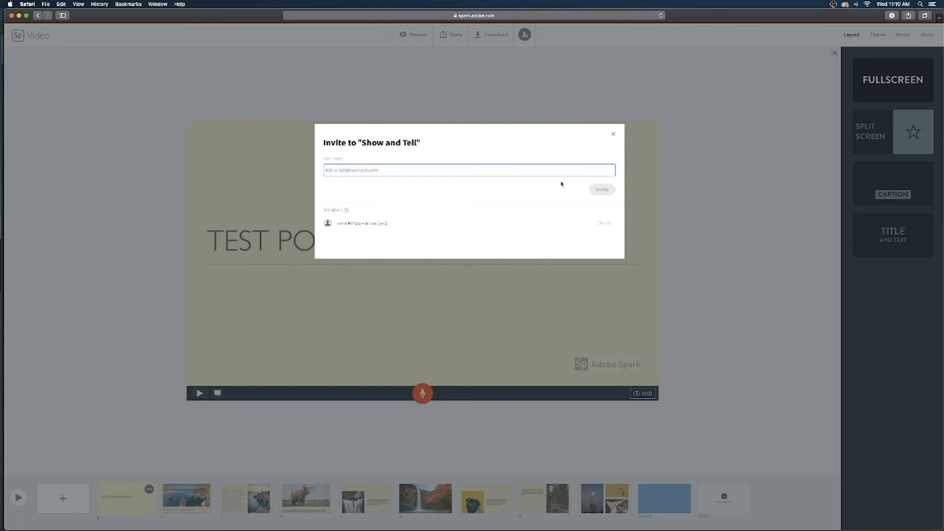
{"action": "left_click", "coordinate": [389, 242]}
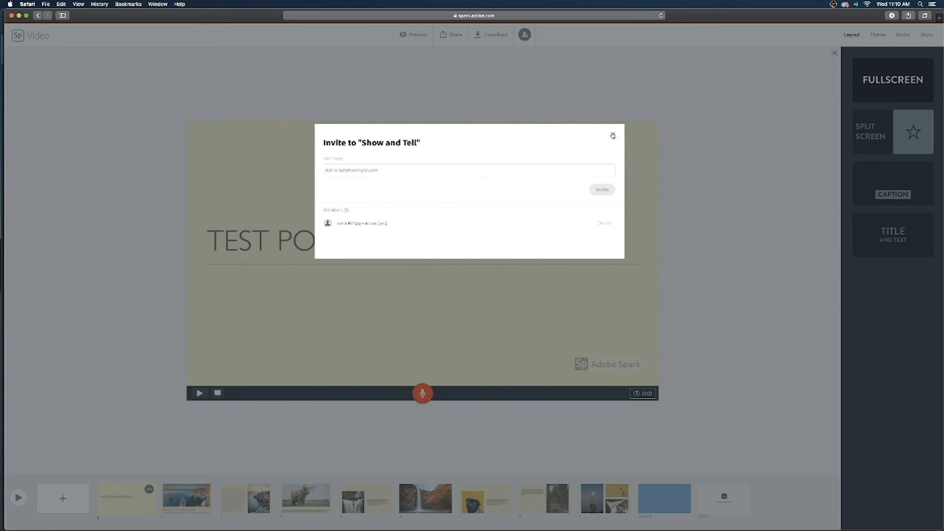
{"action": "left_click", "coordinate": [612, 136]}
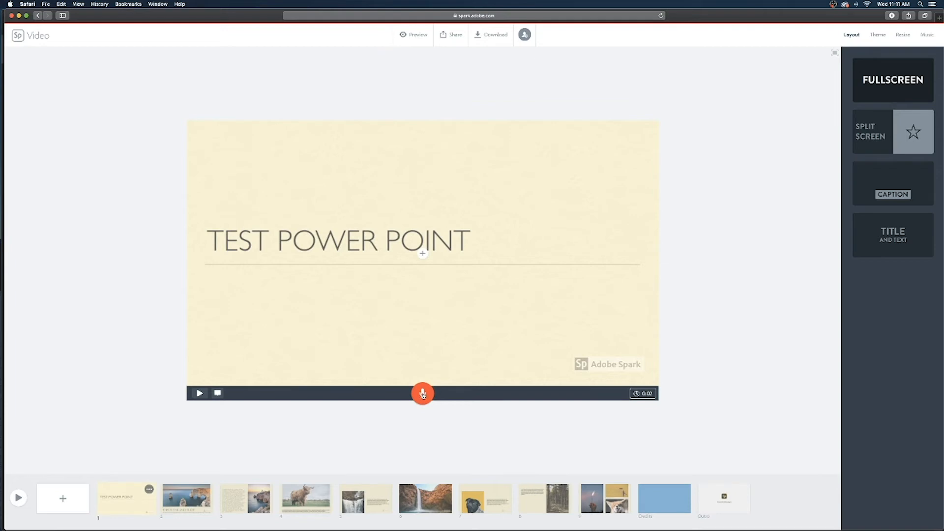
Step: Allow Safari microphone access and record a 30-second narration on the title slide
{"action": "left_click", "coordinate": [423, 394]}
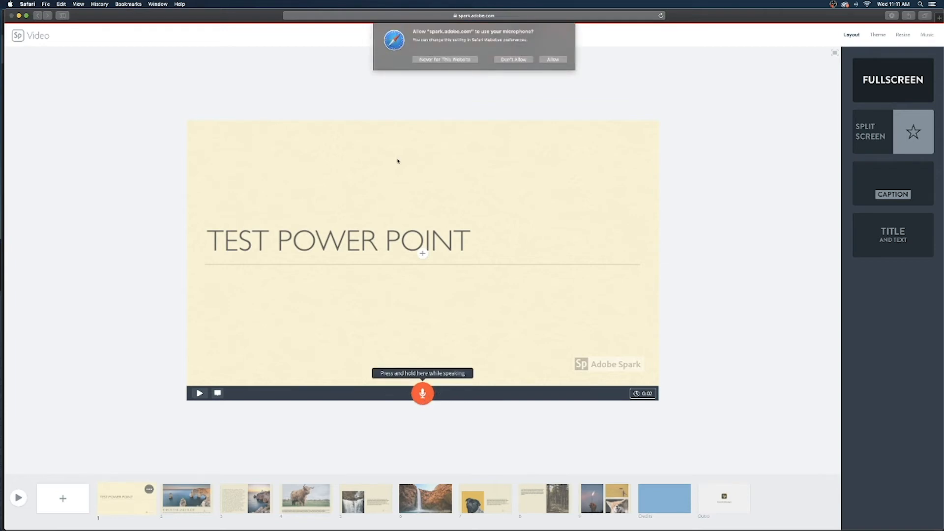
{"action": "left_click", "coordinate": [554, 61]}
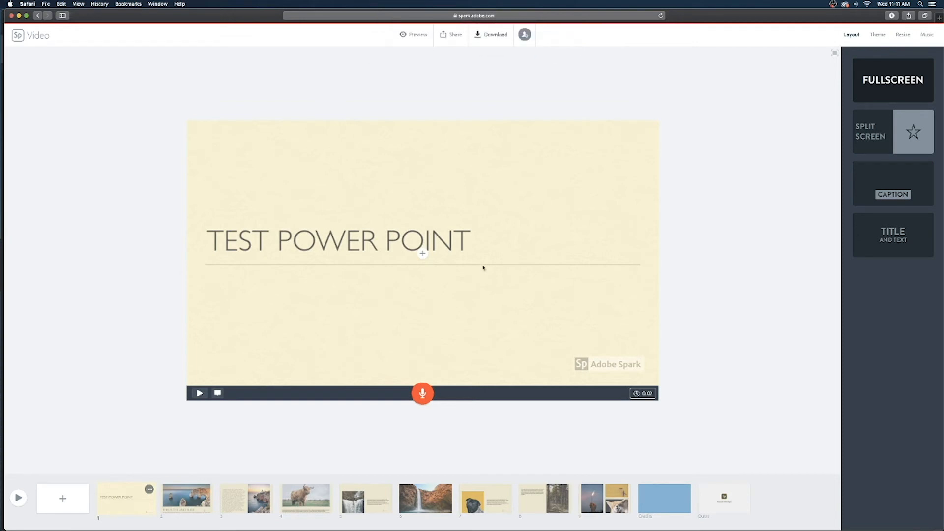
{"action": "left_click_drag", "start_coordinate": [423, 393], "coordinate": [424, 395]}
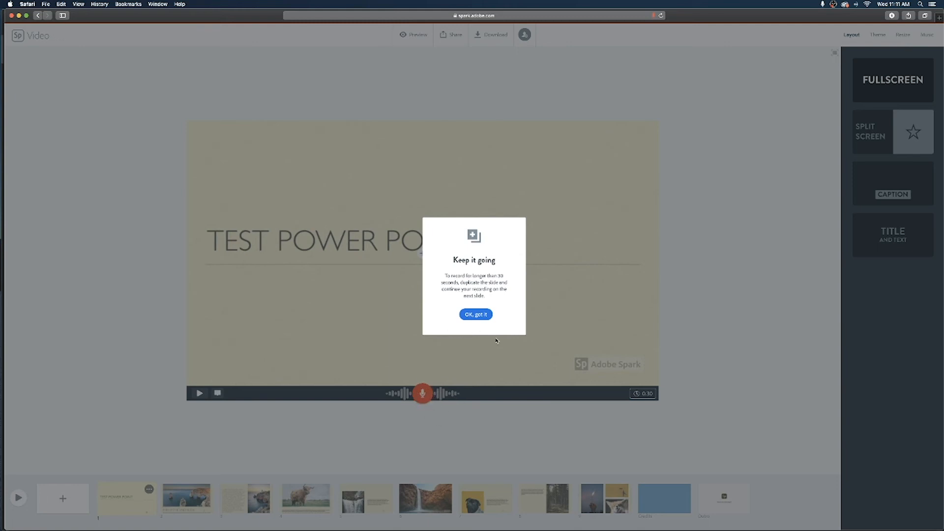
Step: Dismiss the recording limit notice and duplicate the title slide
{"action": "left_click", "coordinate": [481, 318]}
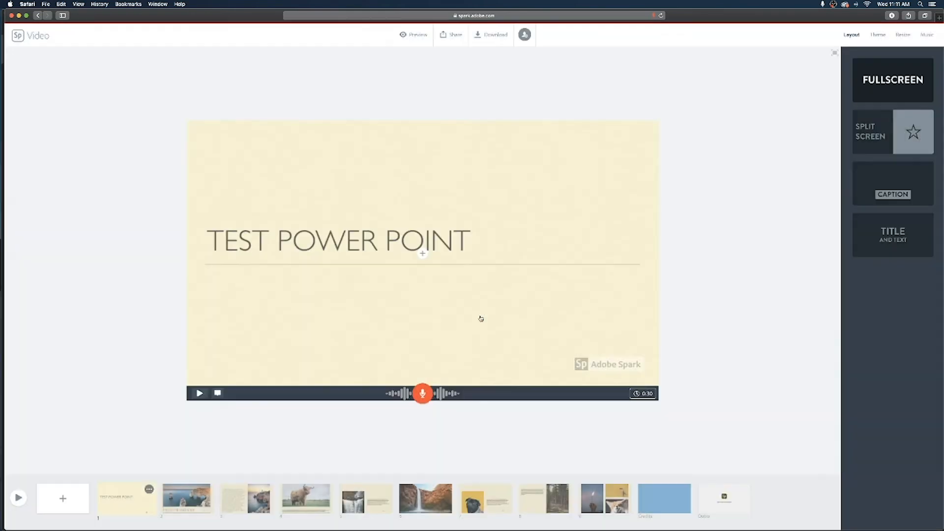
{"action": "left_click", "coordinate": [149, 490]}
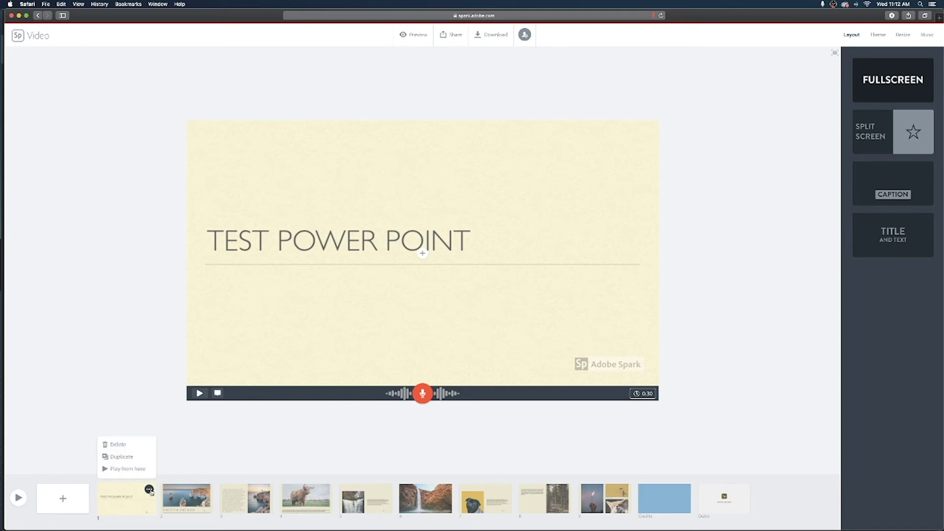
{"action": "left_click", "coordinate": [133, 459]}
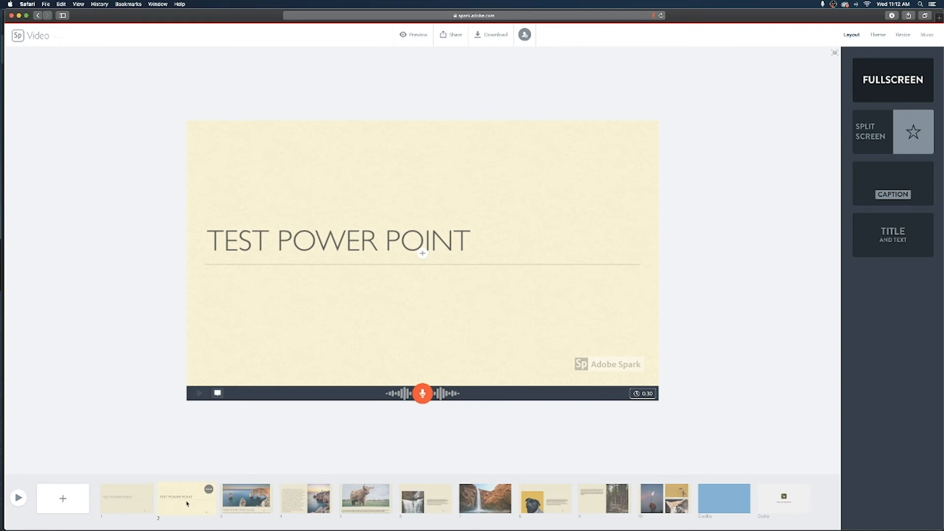
Step: Record a 6-second narration on the duplicated slide and play it back
{"action": "left_click", "coordinate": [422, 393]}
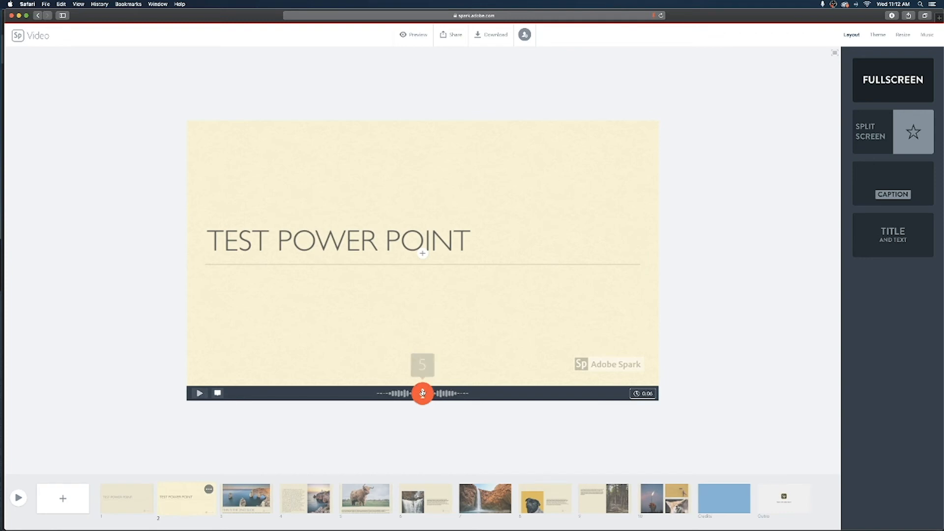
{"action": "left_click", "coordinate": [423, 393]}
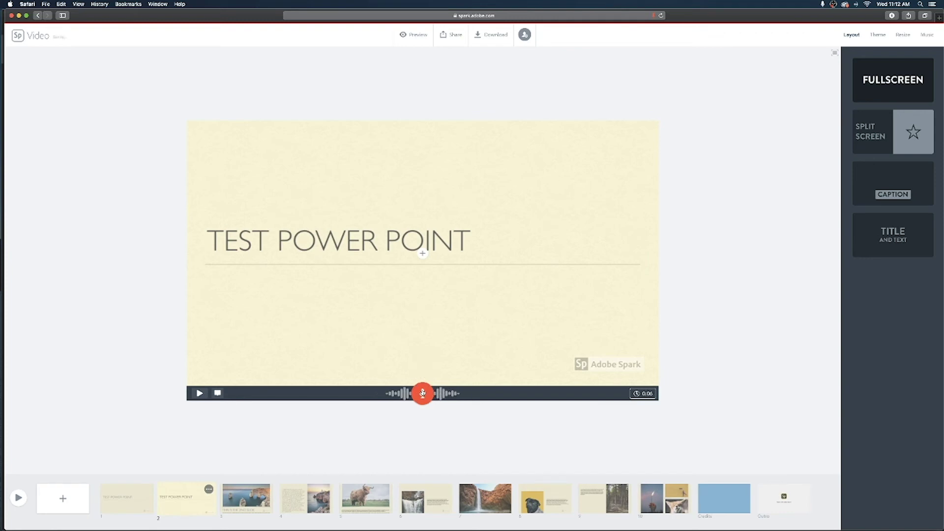
{"action": "left_click", "coordinate": [200, 394]}
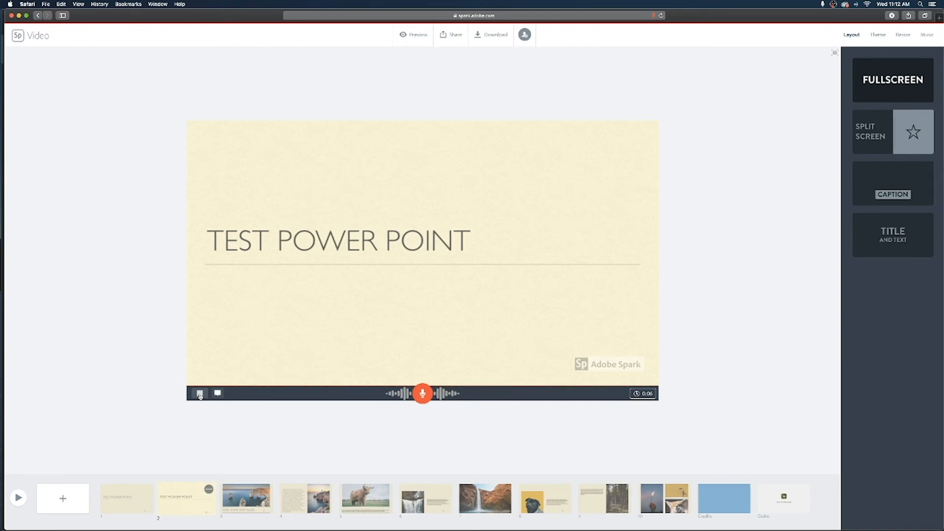
{"action": "left_click", "coordinate": [199, 393]}
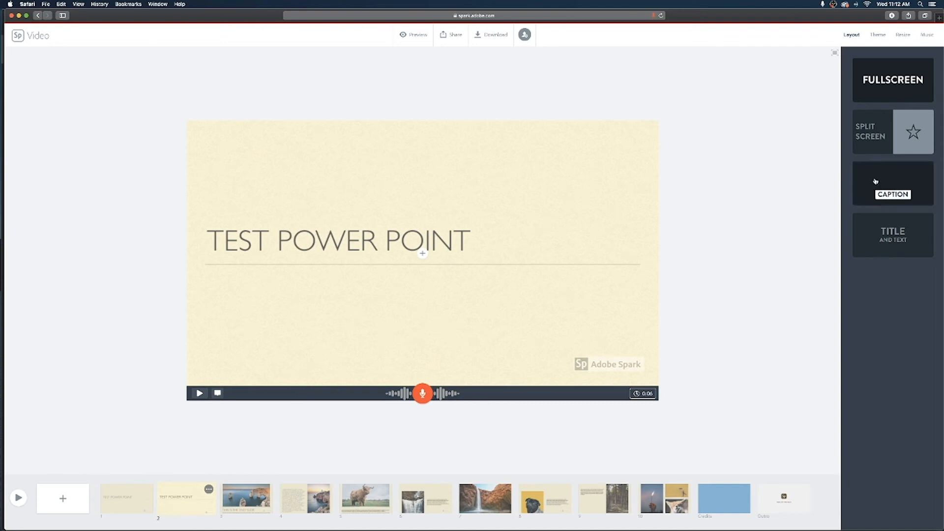
Step: Turn the video's background music off and preview one of the relaxed songs
{"action": "left_click", "coordinate": [927, 34]}
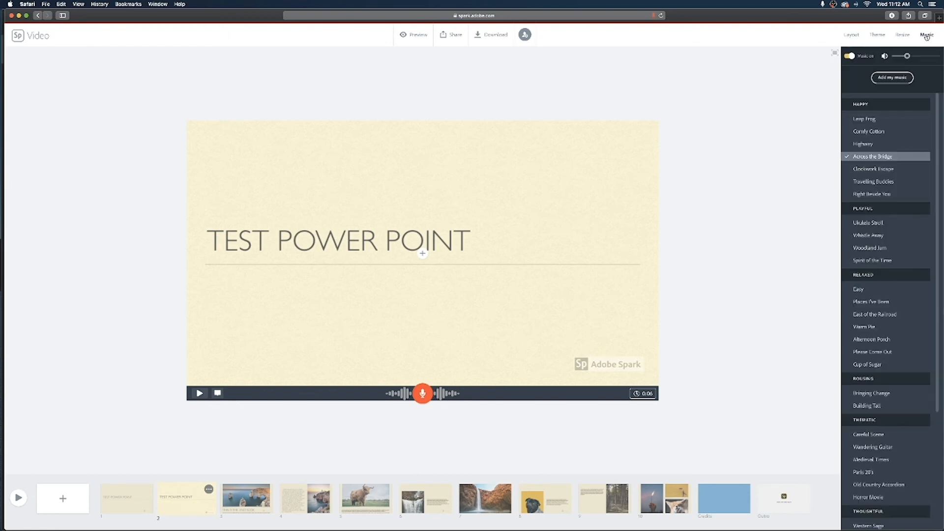
{"action": "left_click", "coordinate": [850, 56]}
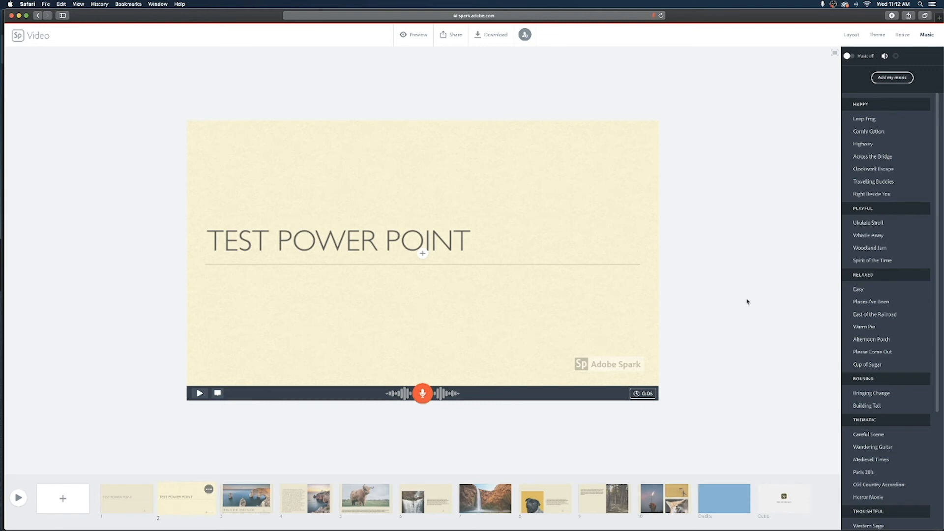
{"action": "left_click", "coordinate": [871, 302]}
Step: Start preparing the finished video for download
{"action": "left_click", "coordinate": [486, 37]}
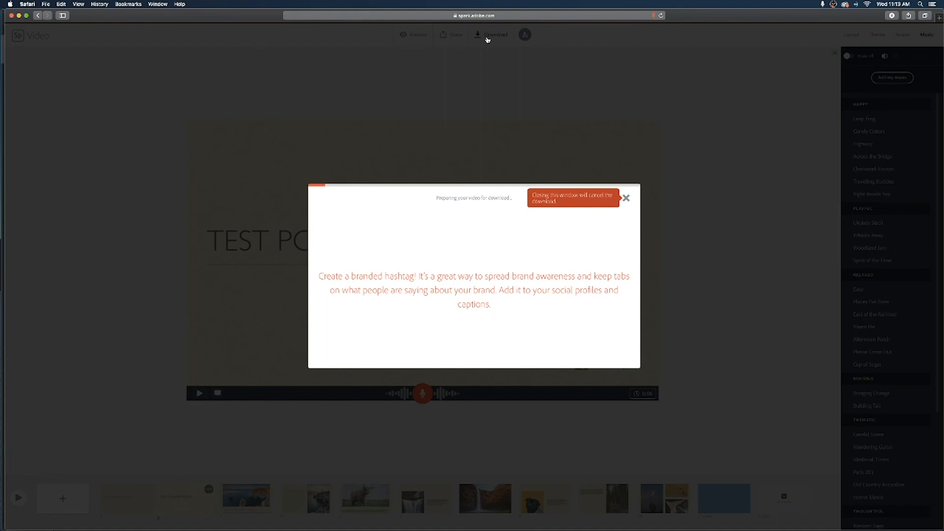